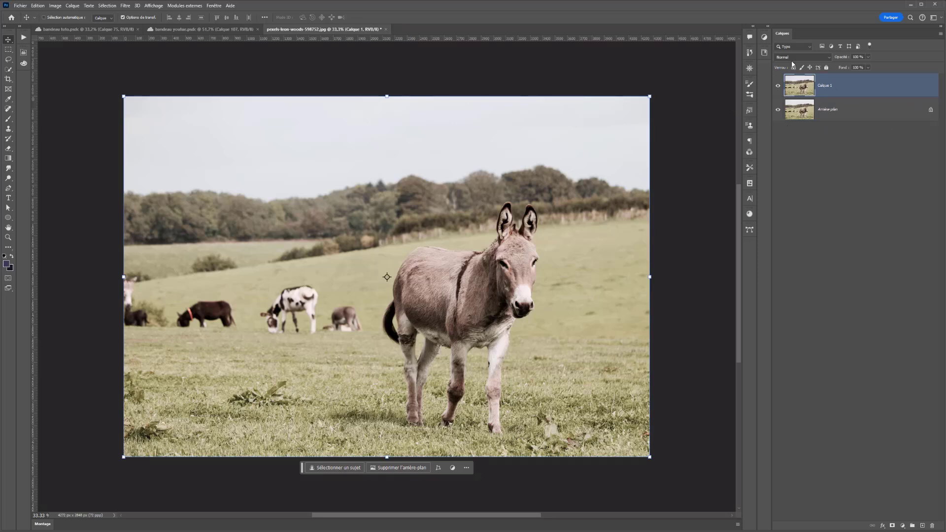
Pick the Object Selection tool and set its subject detection mode to Cloud (detailed results)
click(7, 70)
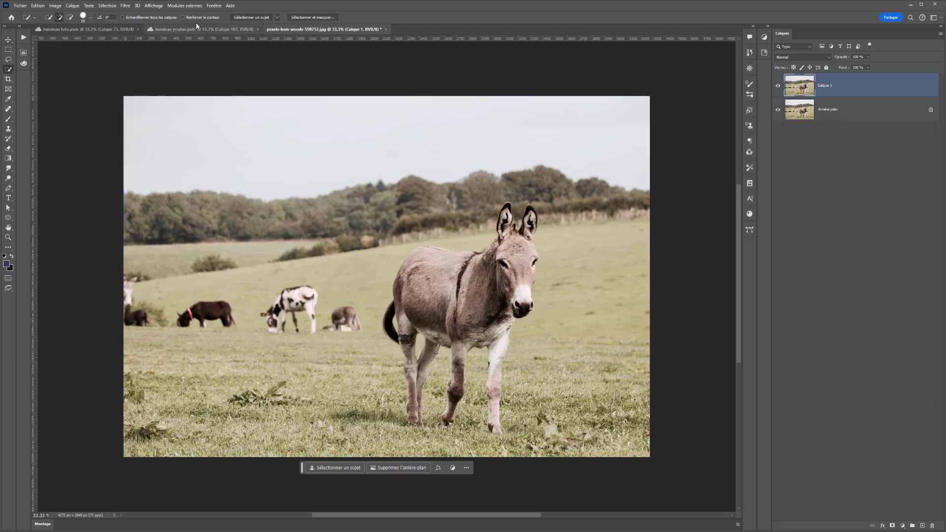
click(277, 18)
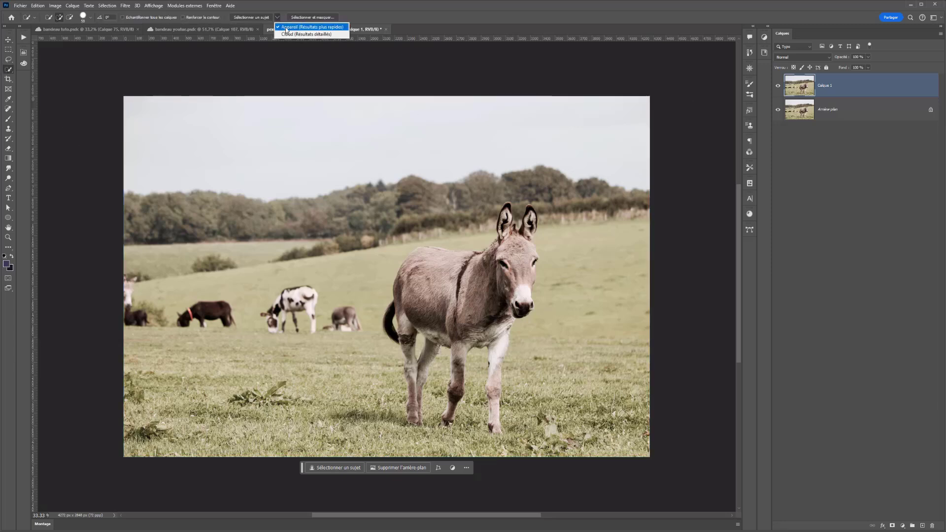
click(315, 35)
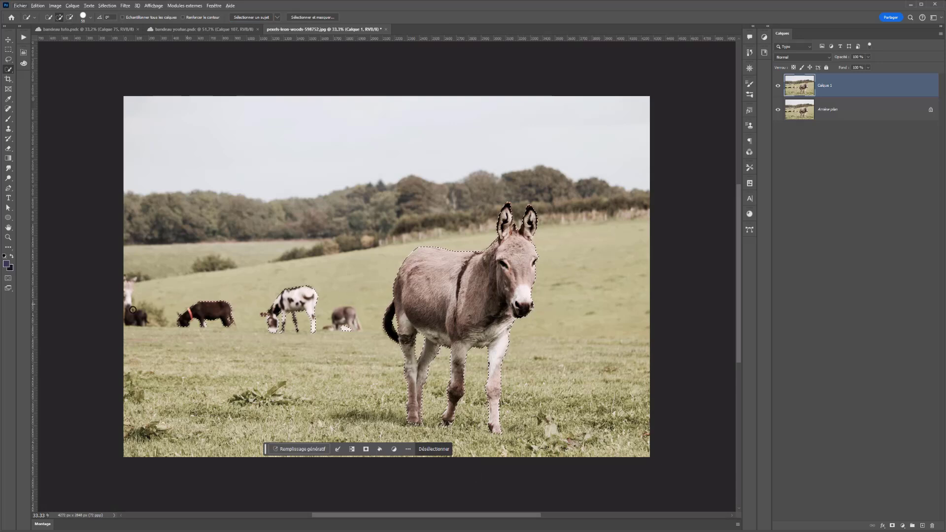
Subtract the background animals from the donkey selection and add it as a layer mask on Calque 1
key(alt)
mouse_move(174, 325)
mouse_down()
mouse_move(211, 301)
mouse_move(304, 289)
mouse_move(262, 336)
mouse_move(346, 325)
mouse_move(334, 325)
mouse_up()
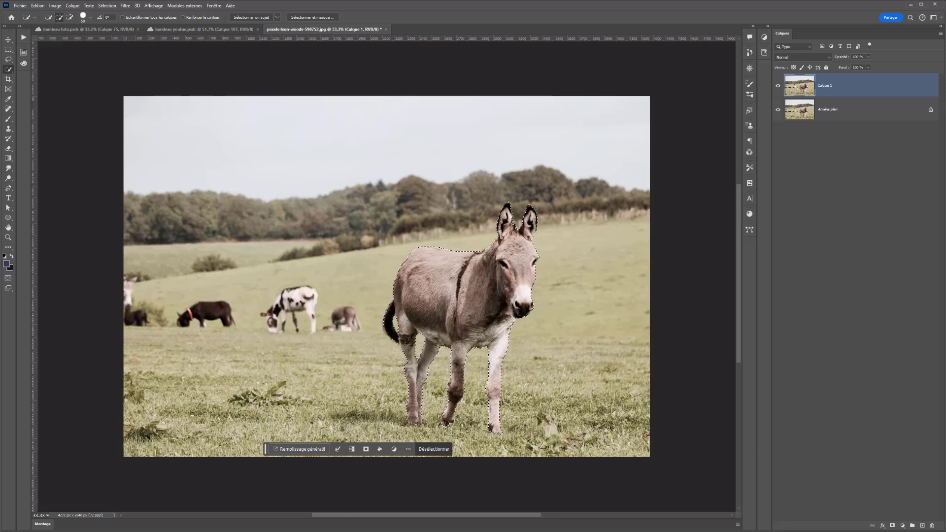
click(892, 526)
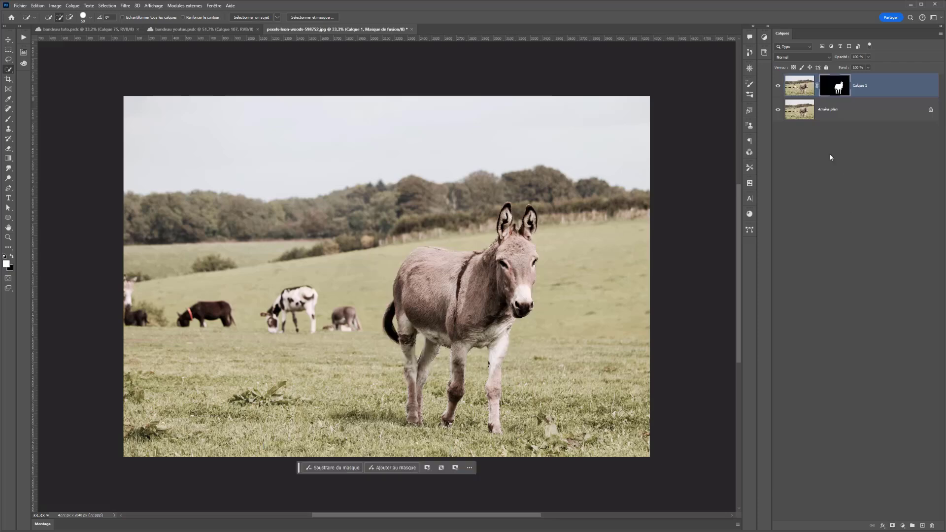
Duplicate the Arrière-plan layer
click(779, 109)
click(778, 109)
click(836, 107)
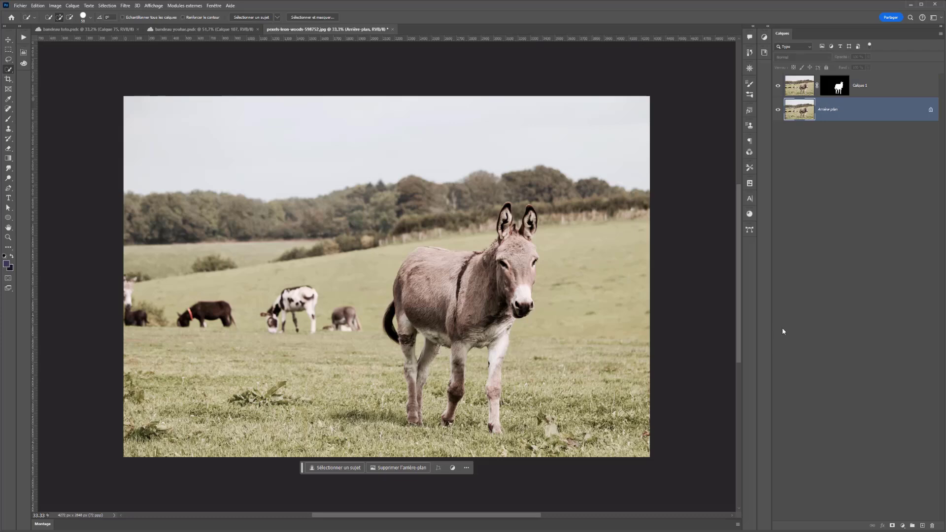
right_click(845, 107)
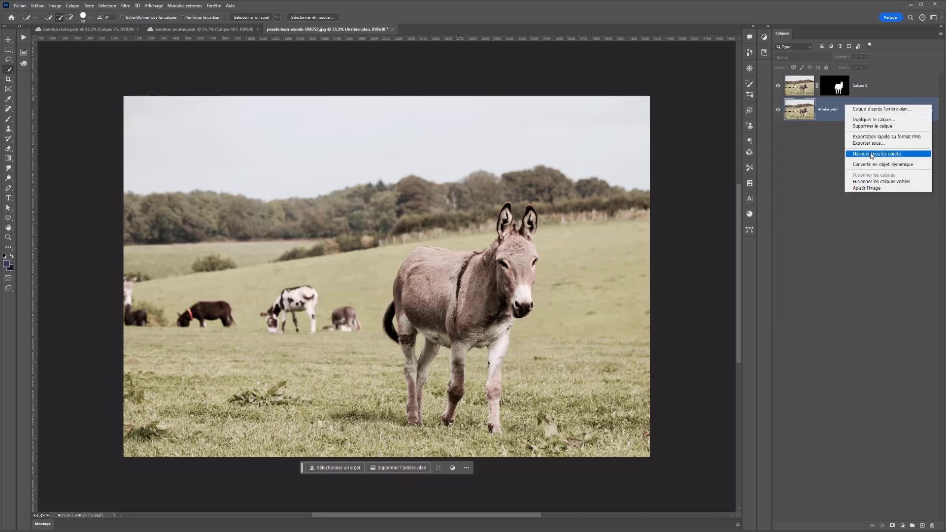
click(805, 160)
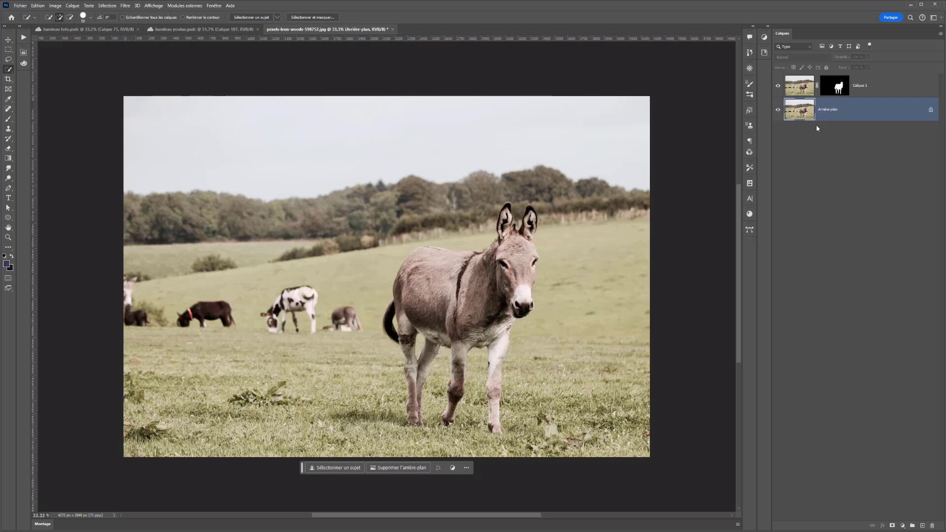
key(ctrl+j)
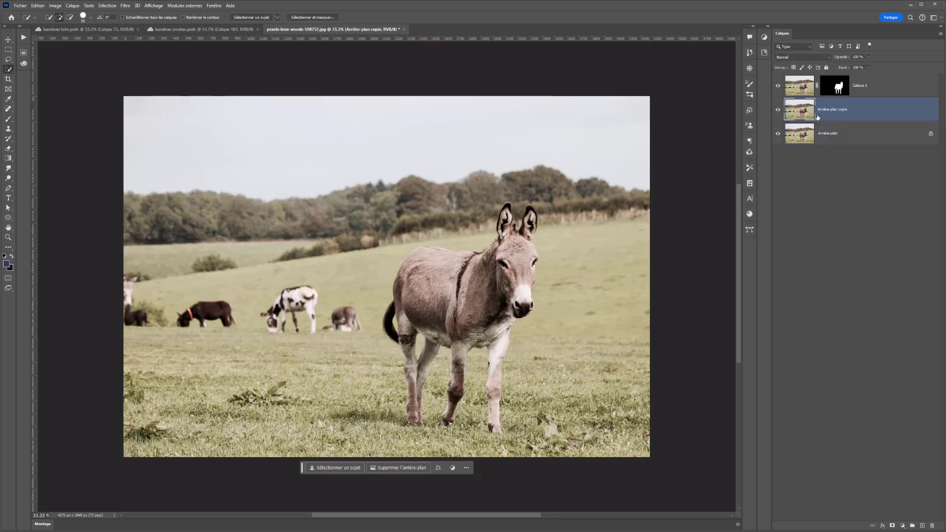
Select the Arrière-plan copie layer and switch to the Remove tool with a 600 px brush
click(815, 139)
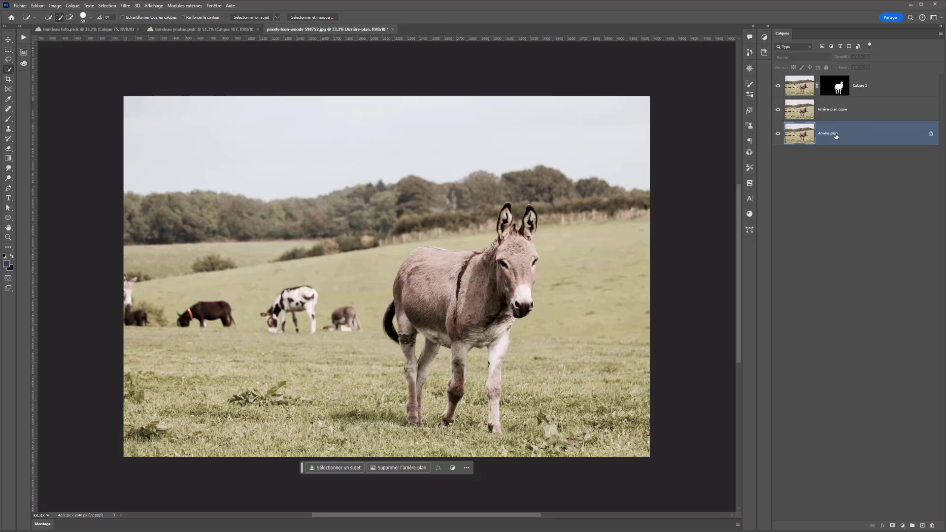
click(836, 113)
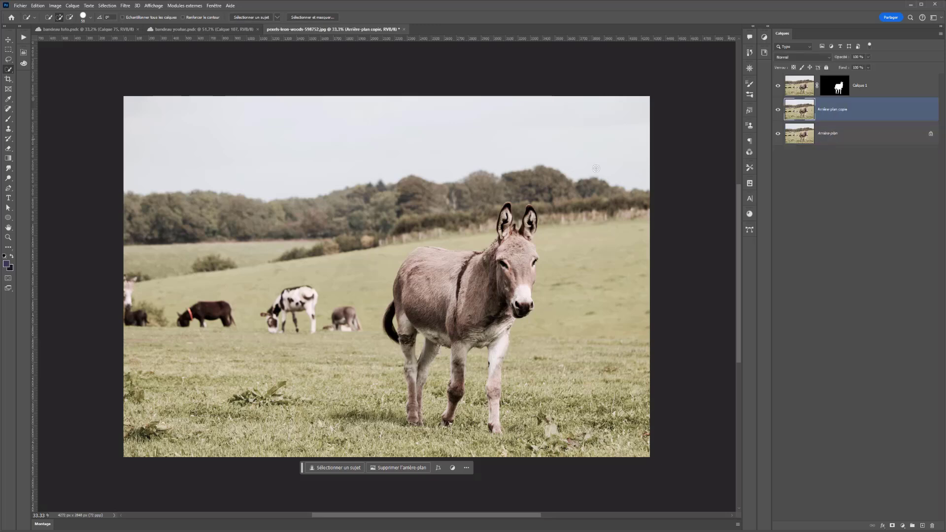
right_click(12, 107)
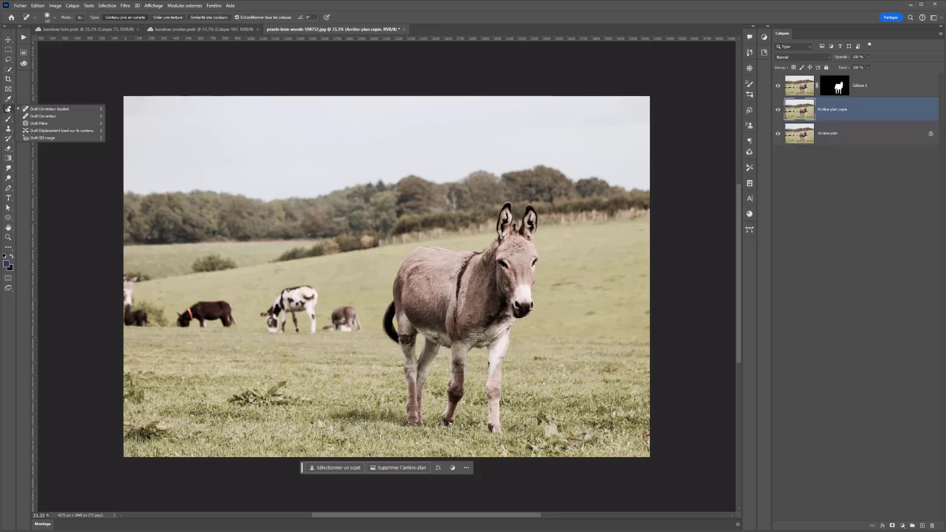
click(49, 120)
drag(433, 141, 451, 141)
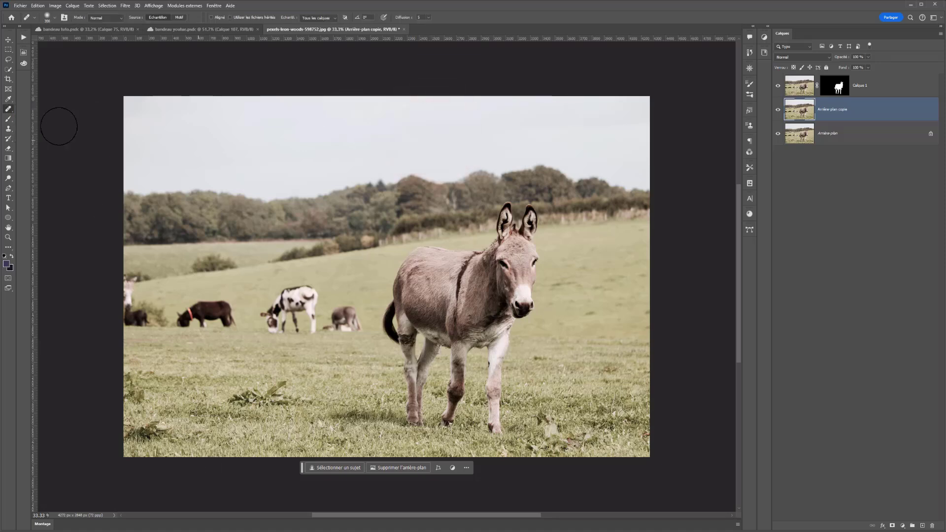
right_click(9, 109)
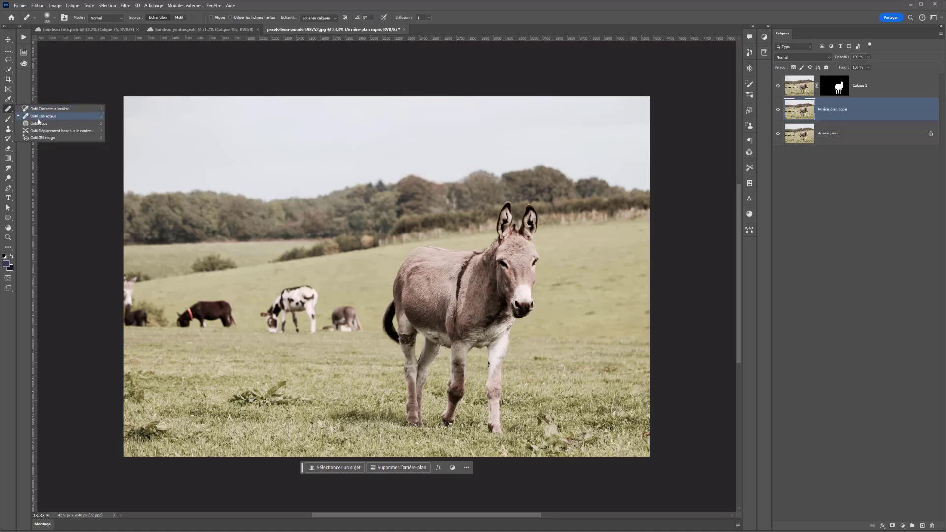
click(10, 110)
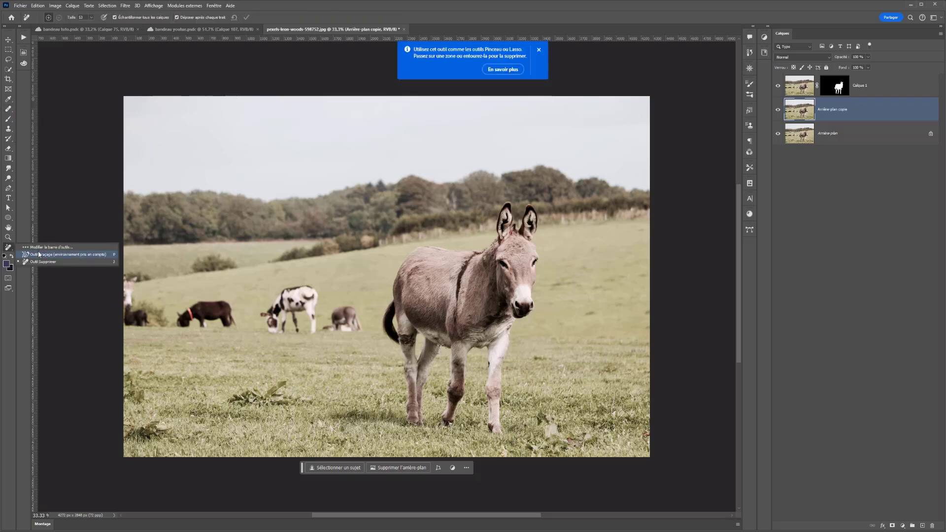
click(37, 263)
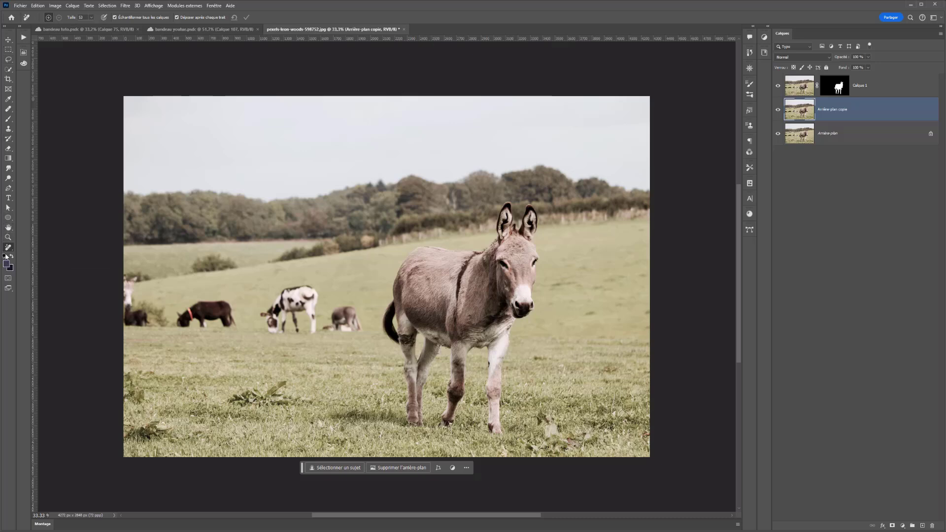
mouse_move(471, 249)
mouse_down()
mouse_move(515, 249)
mouse_move(506, 250)
mouse_up()
Try removing the donkey from the copy layer with one Remove tool stroke, checking it with Calque 1 hidden
mouse_move(513, 232)
mouse_down()
mouse_move(498, 306)
mouse_move(420, 275)
mouse_move(427, 299)
mouse_move(409, 321)
mouse_move(398, 304)
mouse_move(484, 329)
mouse_up()
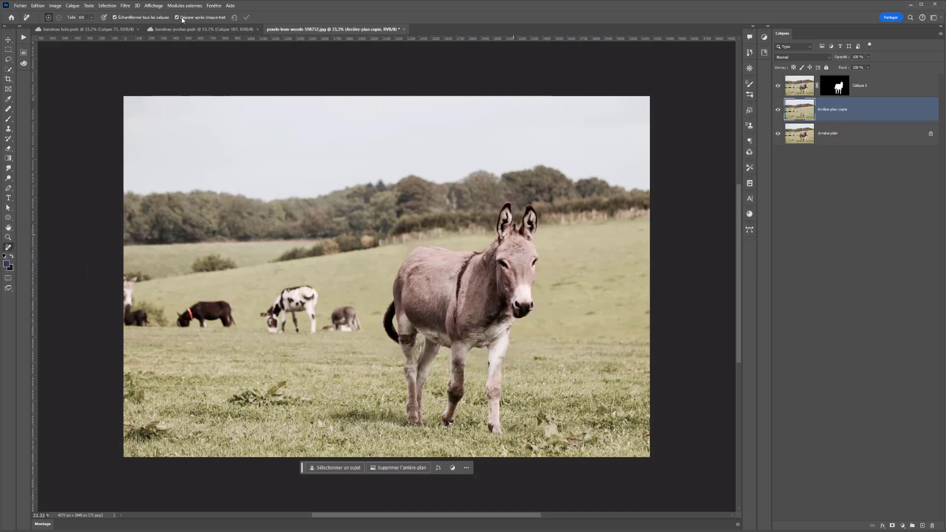
click(778, 85)
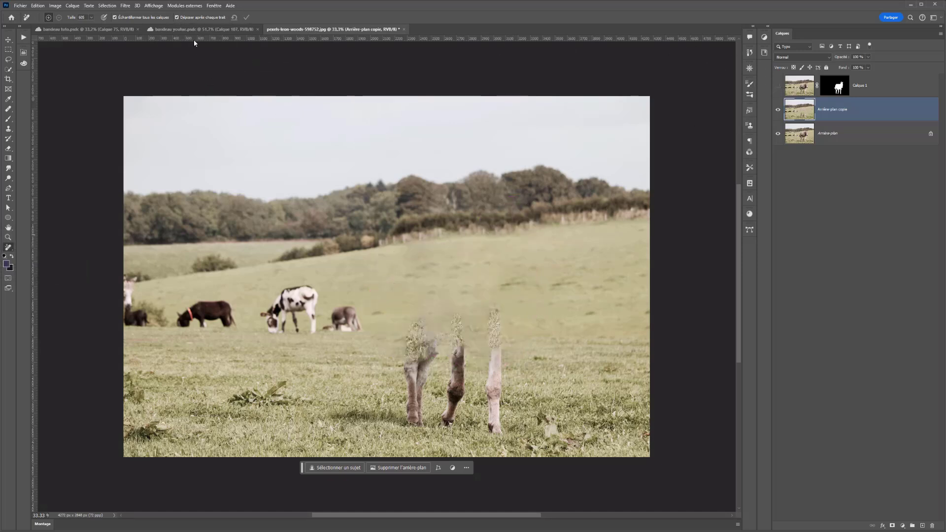
key(ctrl+z)
Remove the donkey from Arrière-plan copie by painting over its whole body and legs with the Remove tool
click(779, 86)
mouse_move(491, 250)
mouse_down()
mouse_move(504, 238)
mouse_move(517, 285)
mouse_move(445, 273)
mouse_move(410, 319)
mouse_move(403, 377)
mouse_move(419, 331)
mouse_move(465, 344)
mouse_move(552, 400)
mouse_up()
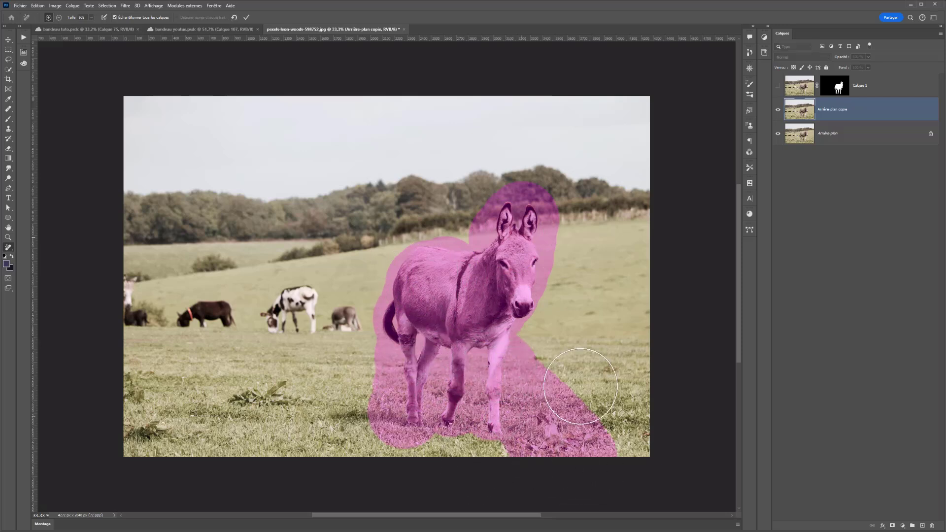
key(alt)
mouse_move(593, 355)
mouse_down()
mouse_move(566, 390)
mouse_move(572, 448)
mouse_move(555, 359)
mouse_move(542, 448)
mouse_move(382, 485)
mouse_move(355, 454)
mouse_move(356, 350)
mouse_move(363, 401)
mouse_move(371, 344)
mouse_up()
click(410, 317)
key(alt)
mouse_move(517, 167)
mouse_down()
mouse_move(566, 164)
mouse_move(585, 197)
mouse_up()
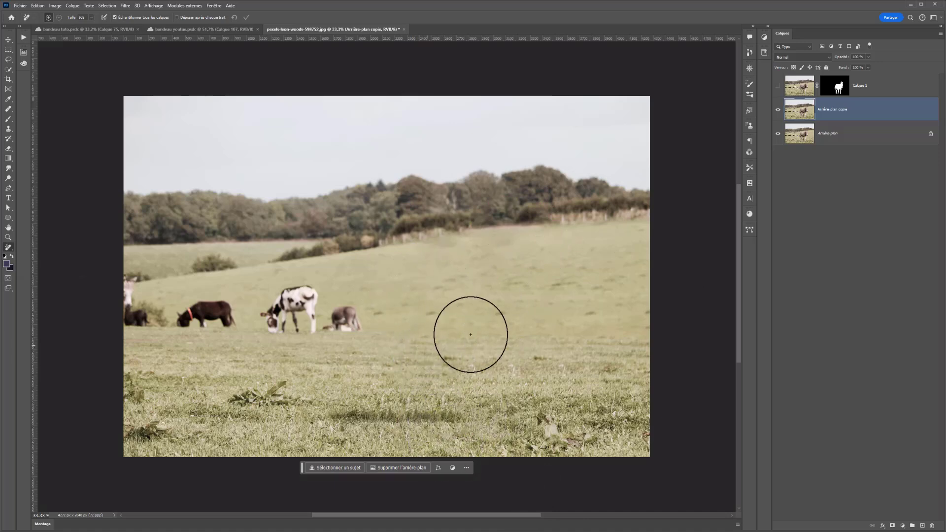
click(778, 85)
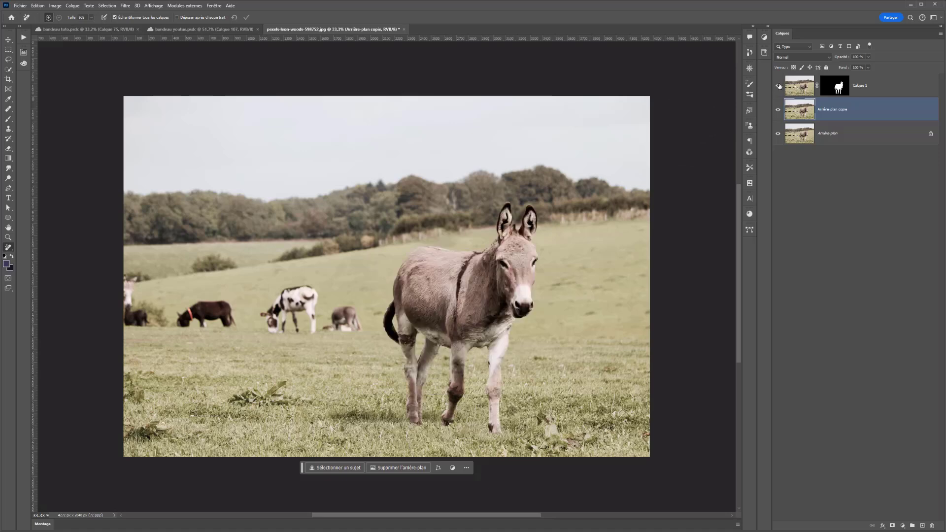
Convert the Arrière-plan copie layer into a smart object
click(776, 83)
click(777, 84)
click(777, 84)
click(777, 84)
right_click(832, 111)
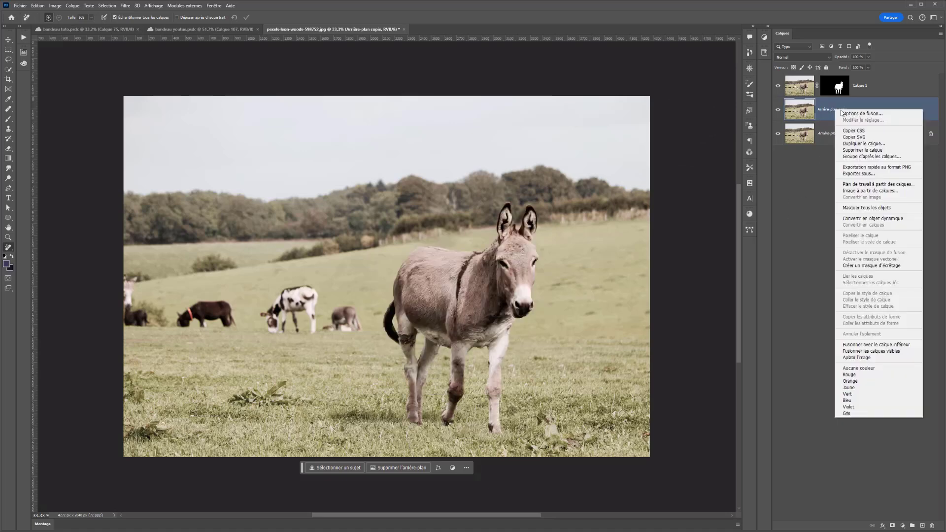
click(808, 107)
right_click(860, 111)
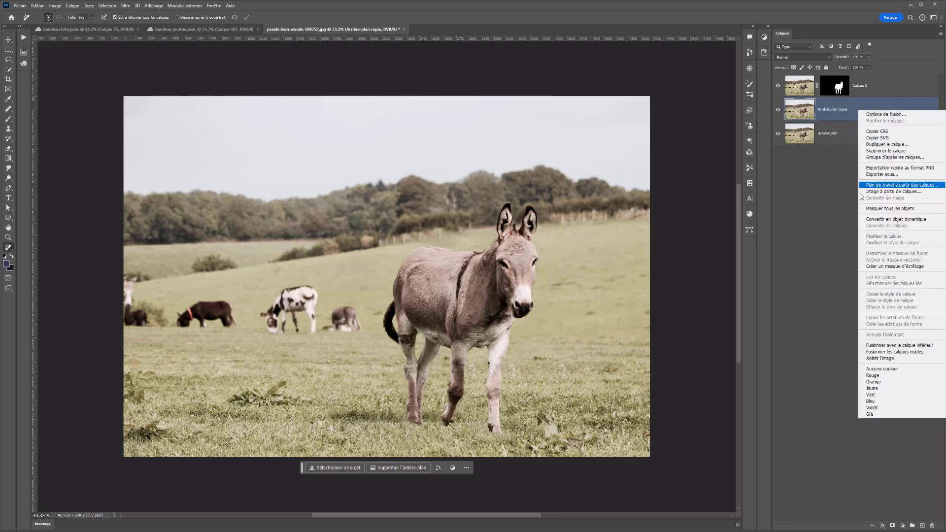
click(891, 220)
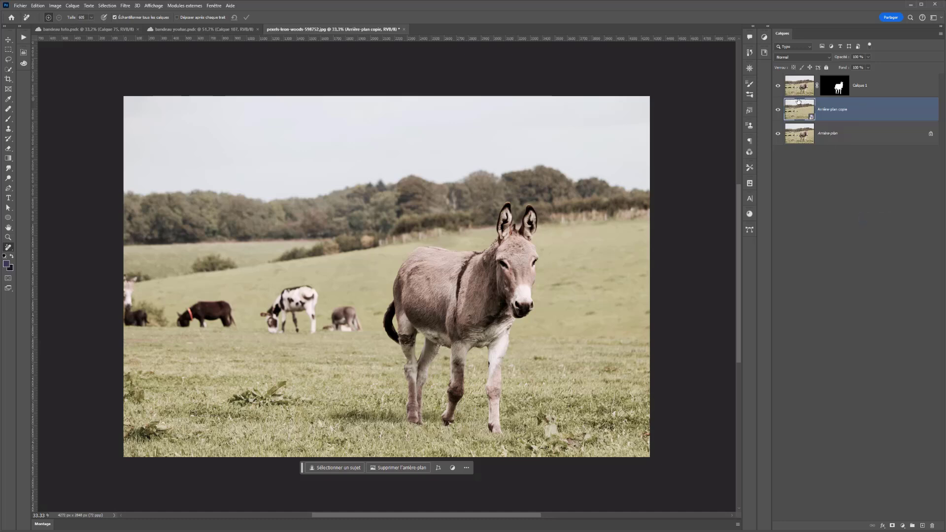
Open the smart object's contents in a separate document and close it again
click(779, 84)
click(779, 86)
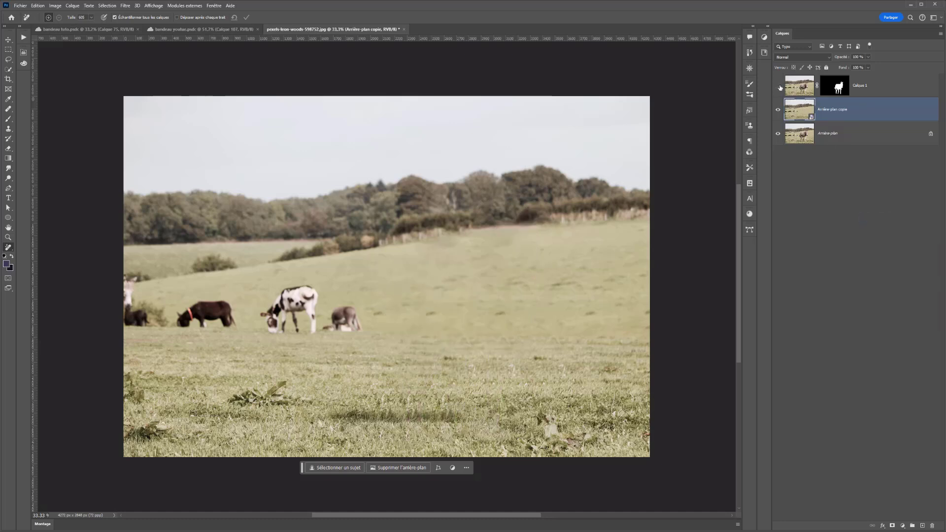
double_click(791, 113)
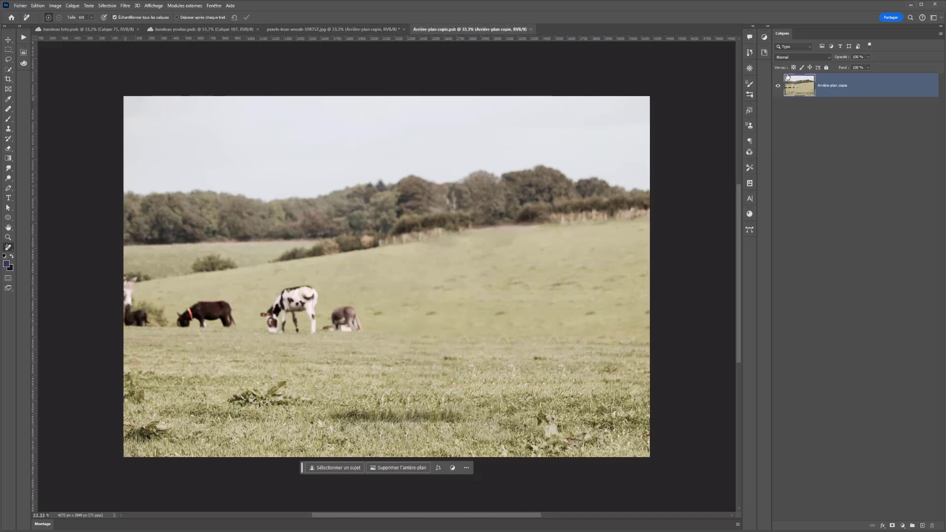
click(531, 30)
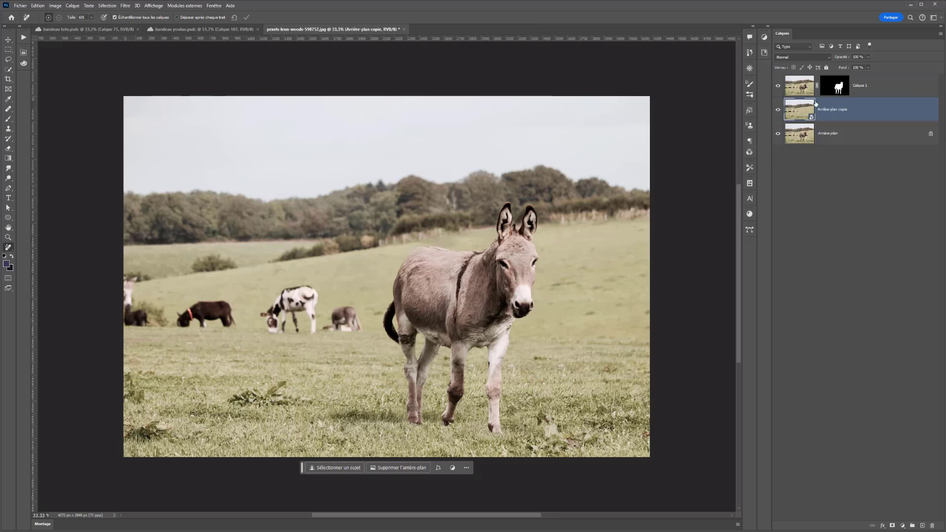
Apply a Field Blur from the blur gallery and place its pin on the tree line, about 84 px blur
click(125, 6)
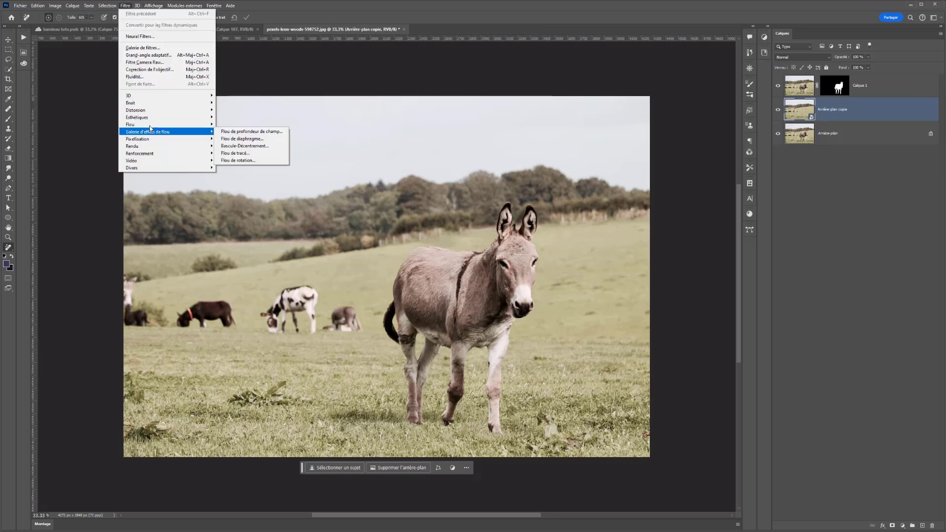
mouse_move(157, 134)
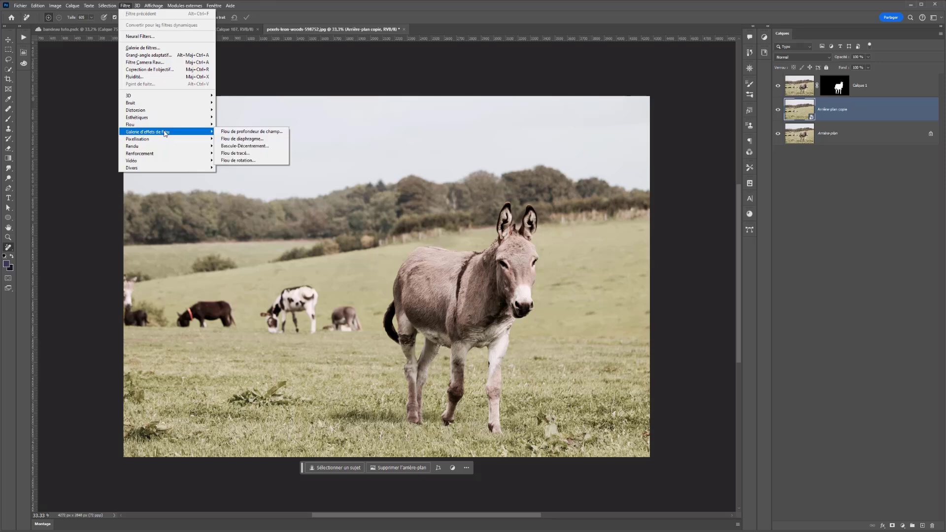
click(256, 134)
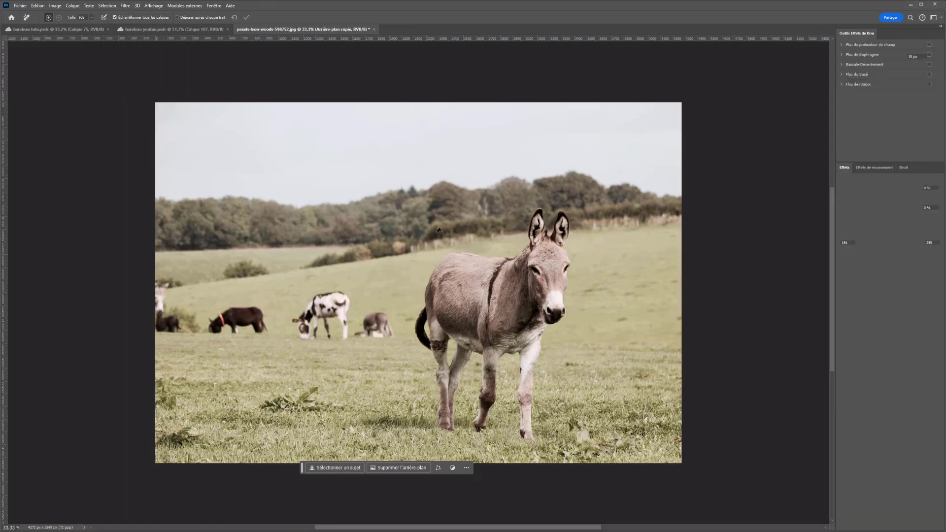
drag(409, 279, 443, 188)
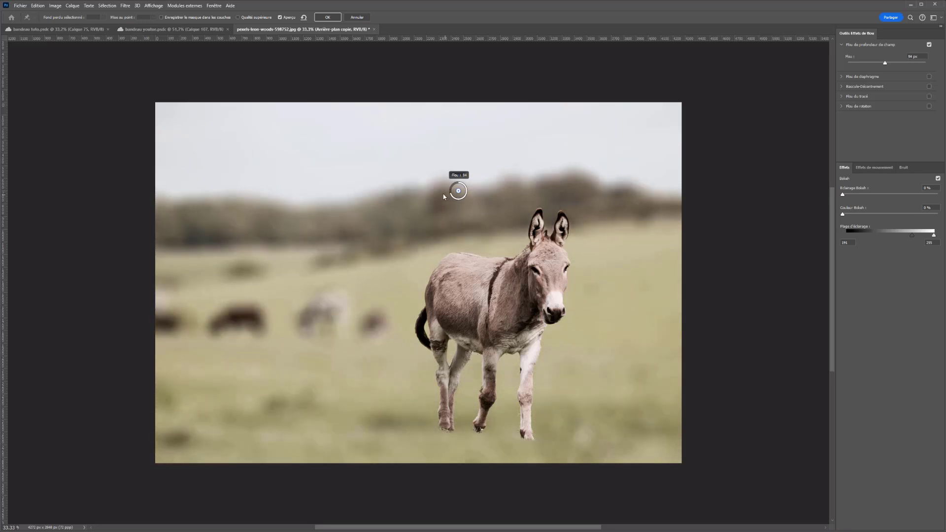
Add a second Field Blur pin in the foreground grass with its blur set to 0 px
click(456, 448)
drag(462, 456, 466, 438)
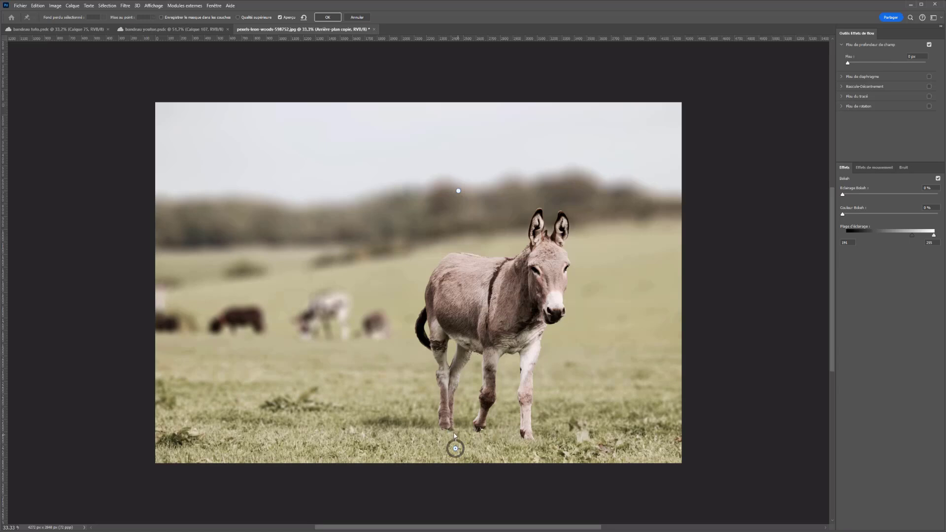
Set the upper pin's blur to 140 px and apply the filter
click(458, 191)
drag(454, 192, 442, 187)
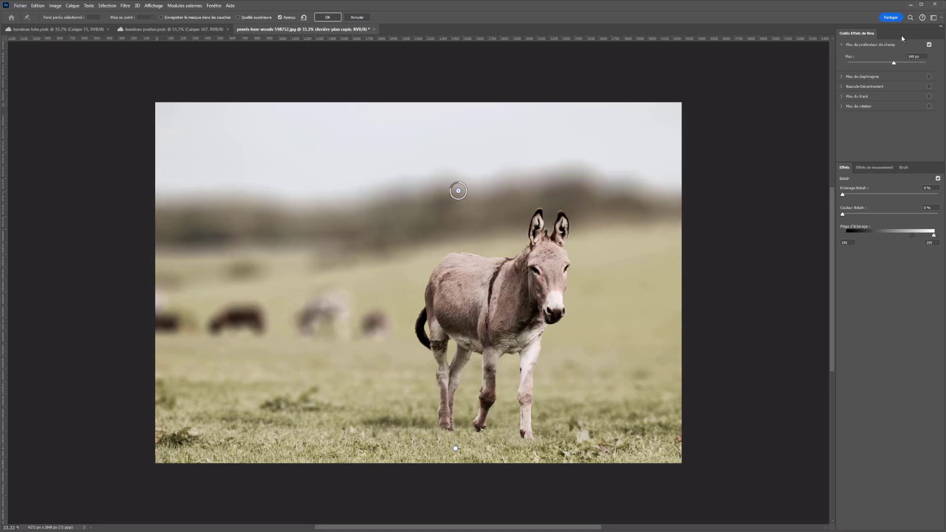
click(327, 18)
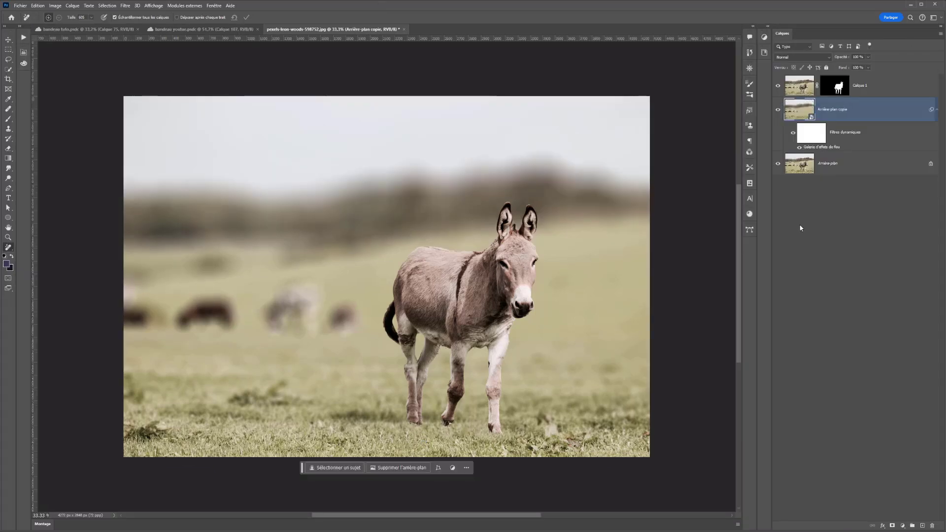
Toggle the blur gallery smart filter off and on to compare the effect, and select its filter mask
click(798, 148)
click(798, 149)
click(810, 129)
Paint on the smart filter mask near the tree line with a soft round brush
click(13, 118)
drag(444, 166, 476, 170)
right_click(476, 170)
scroll(532, 256, up, 7)
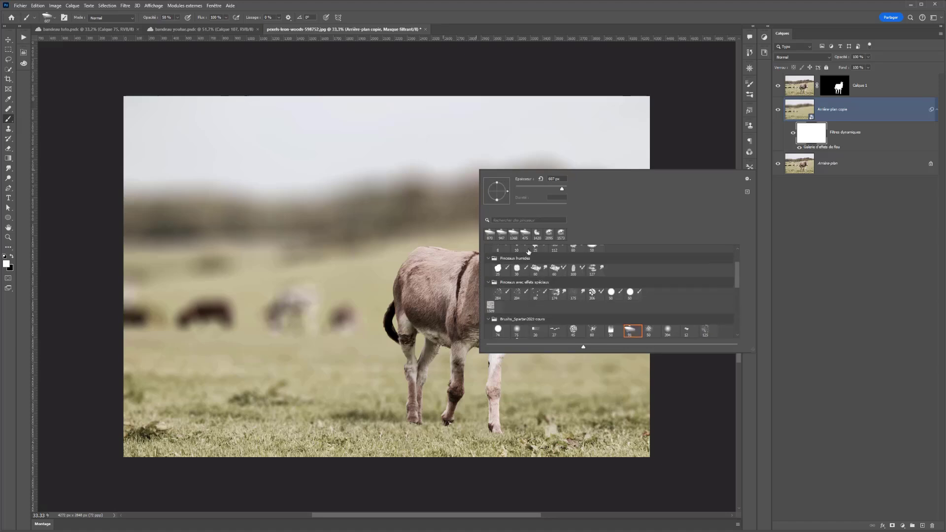
scroll(532, 256, up, 2)
click(563, 263)
drag(340, 215, 394, 229)
key(c)
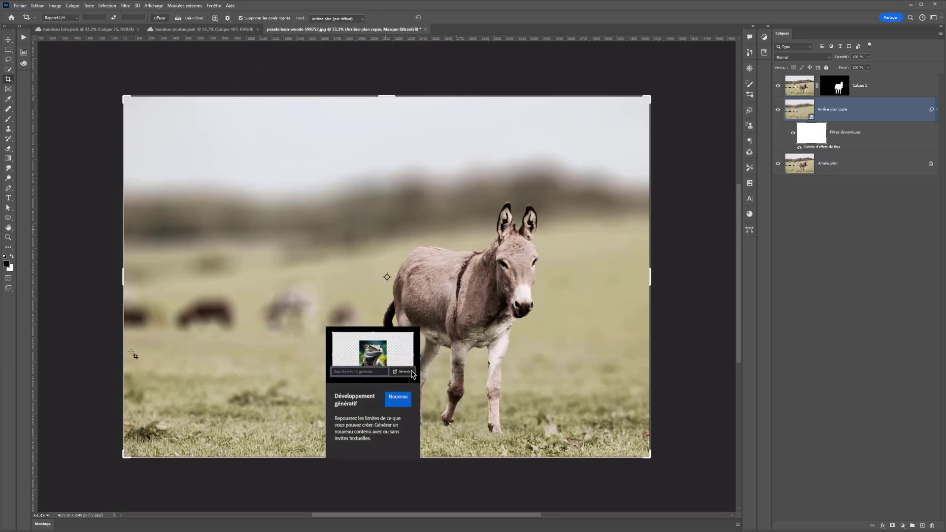
click(125, 340)
click(9, 127)
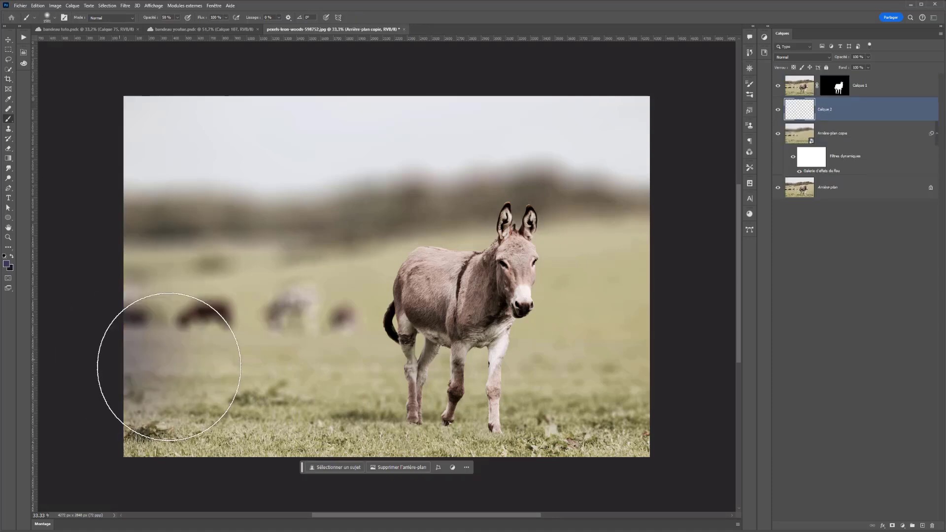
drag(169, 359, 759, 380)
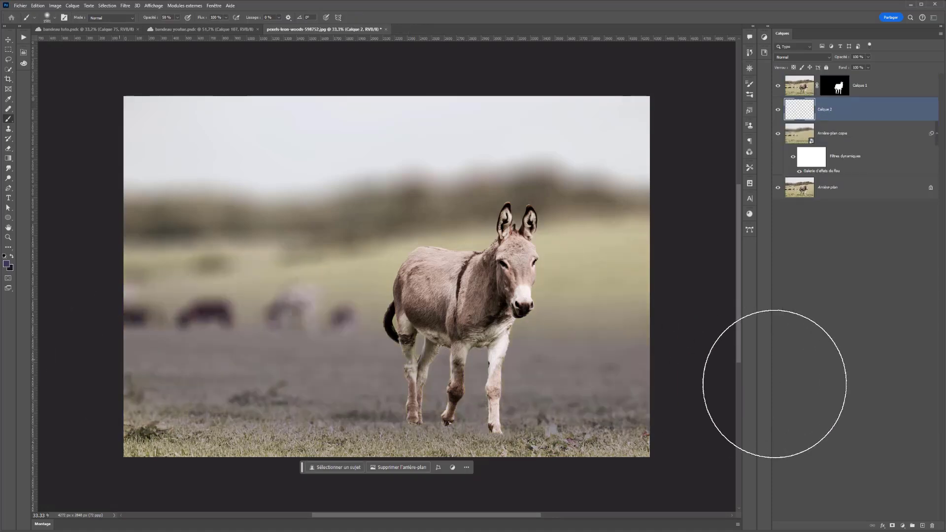
key(ctrl+z)
Paint the background copy's filter mask in black and then in white over the tree line at 50% opacity
click(816, 139)
mouse_move(596, 345)
mouse_down()
mouse_move(14, 409)
mouse_move(632, 321)
mouse_up()
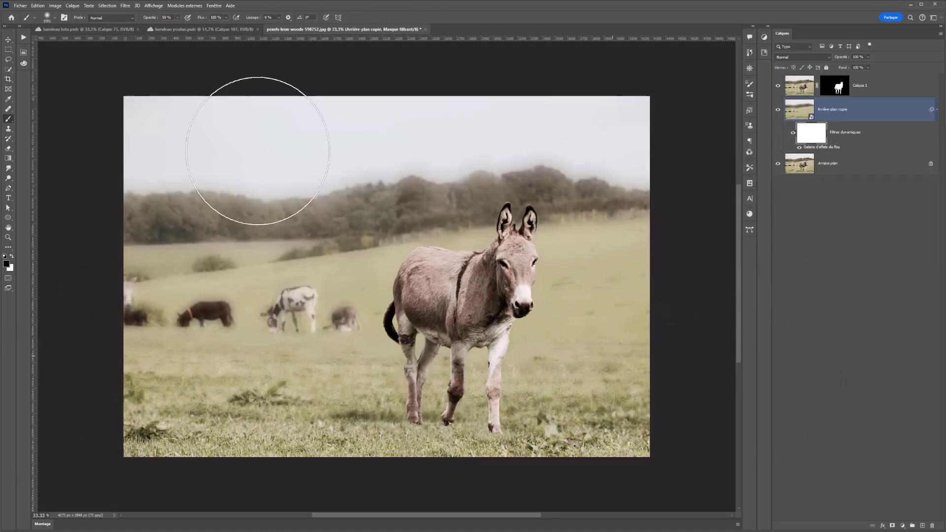
key(x)
drag(605, 159, 933, 112)
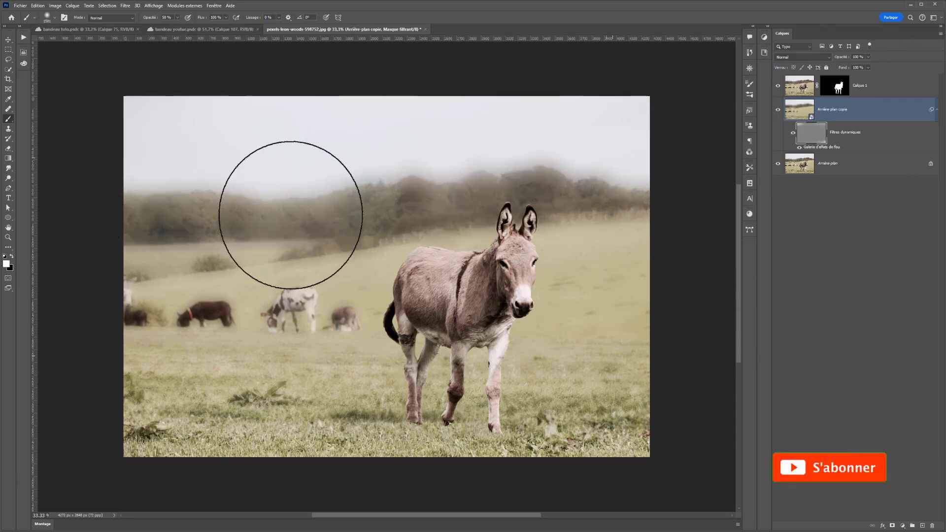
Set the brush opacity to 100% and paint the whole filter mask white to restore the full blur
drag(178, 19, 201, 25)
mouse_move(705, 152)
mouse_down()
mouse_move(376, 143)
mouse_move(189, 226)
mouse_move(106, 338)
mouse_move(116, 412)
mouse_move(264, 475)
mouse_up()
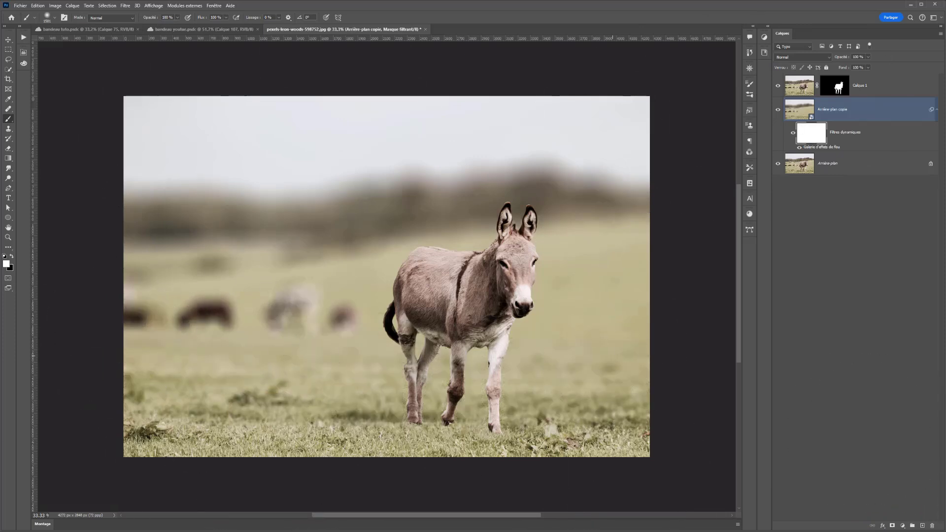
click(11, 56)
key(m)
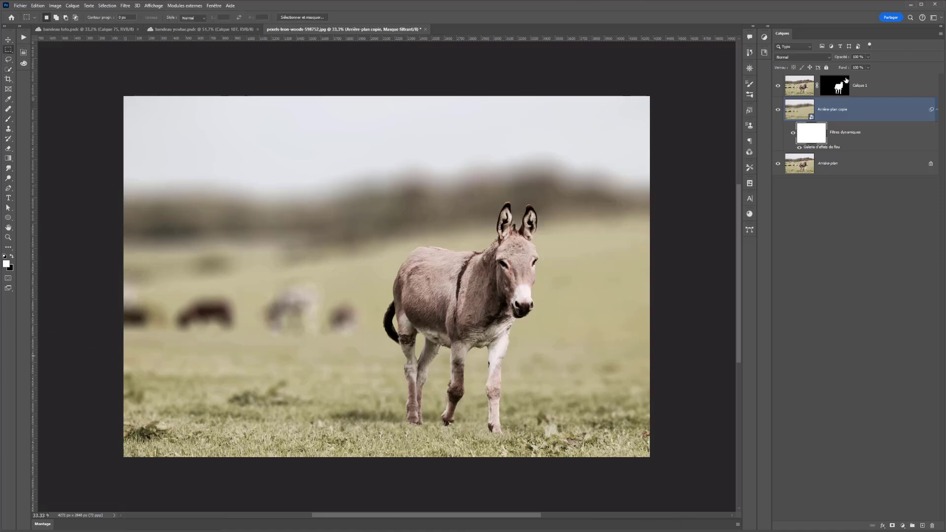